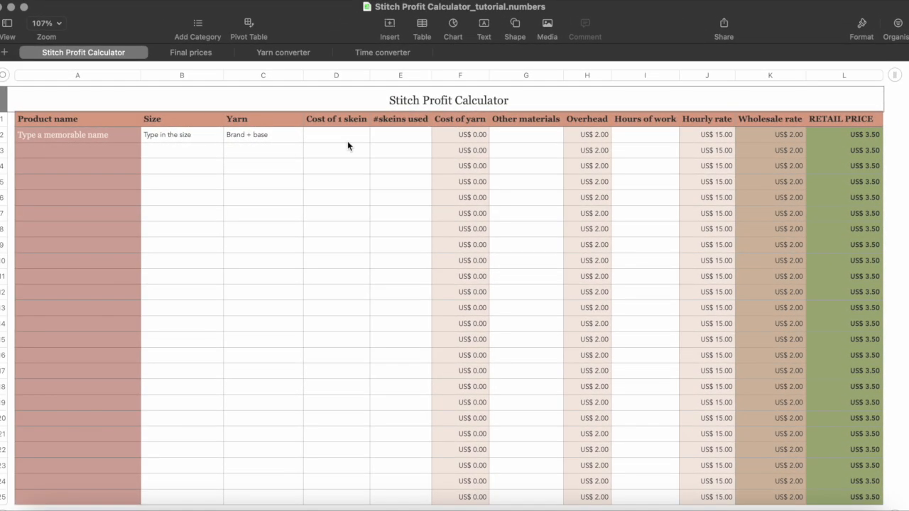
# Review the Final prices, Yarn converter and Time converter sheets, including the skein count formula, and return to the Stitch Profit Calculator sheet.
pyautogui.click(140, 48)
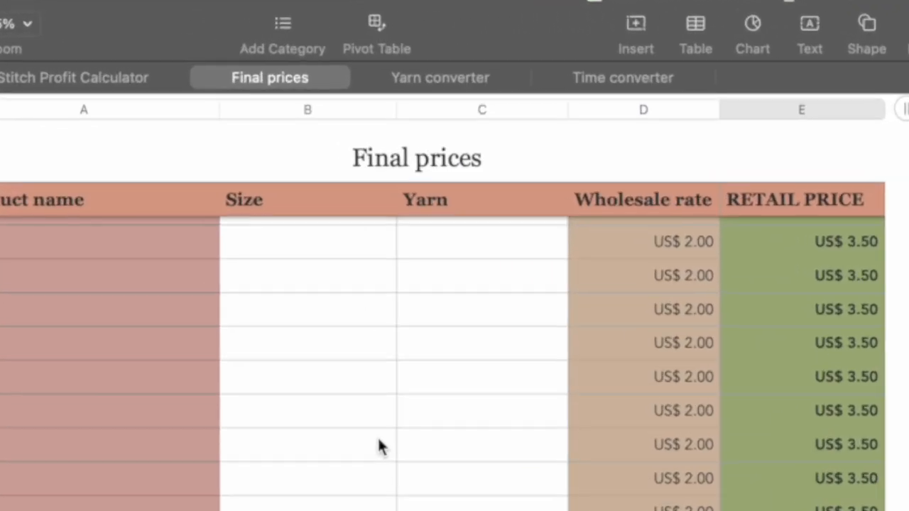
pyautogui.scroll(5, 249, 257)
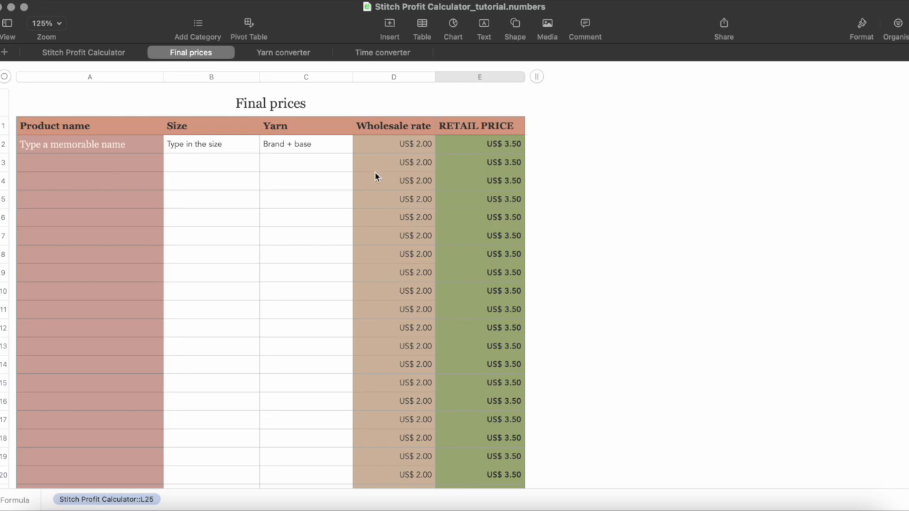
pyautogui.click(276, 53)
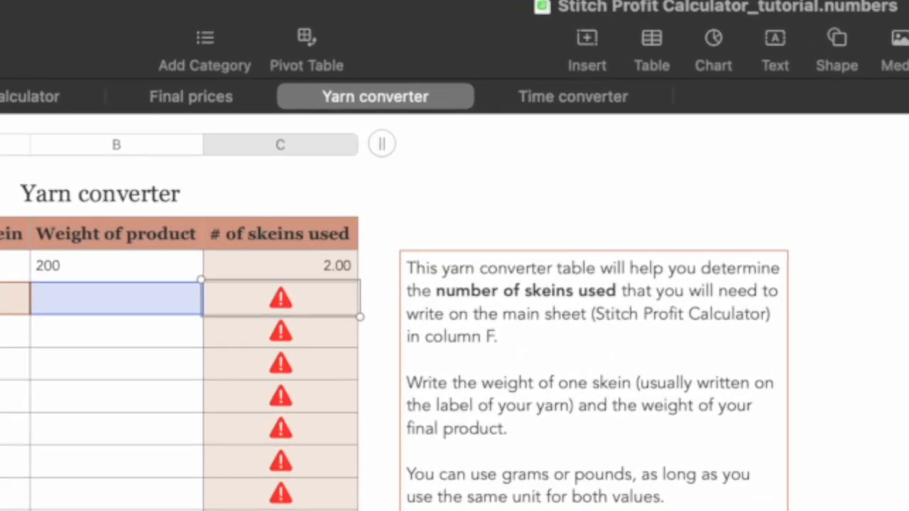
pyautogui.click(6, 266)
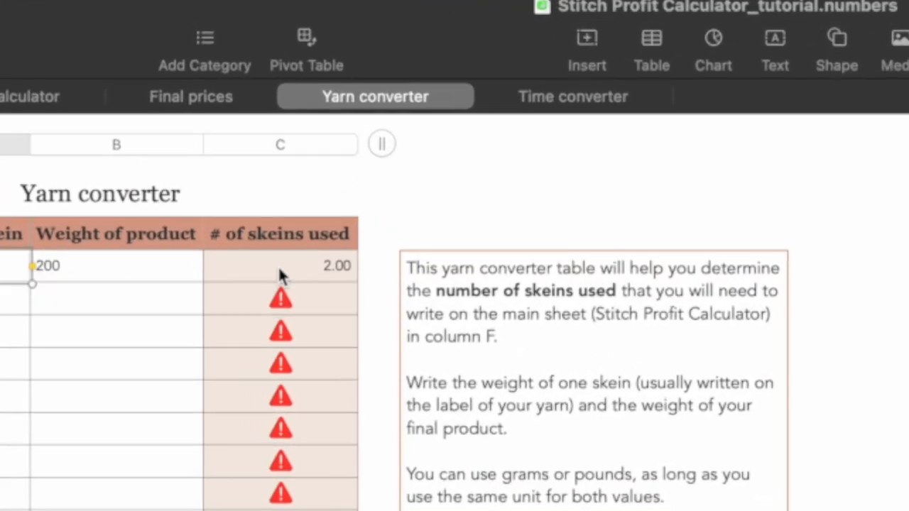
pyautogui.click(334, 267)
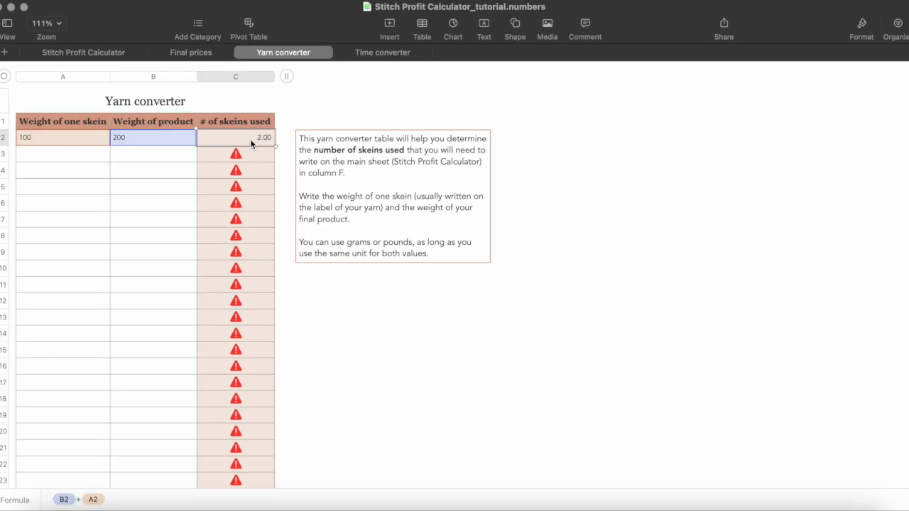
pyautogui.click(375, 51)
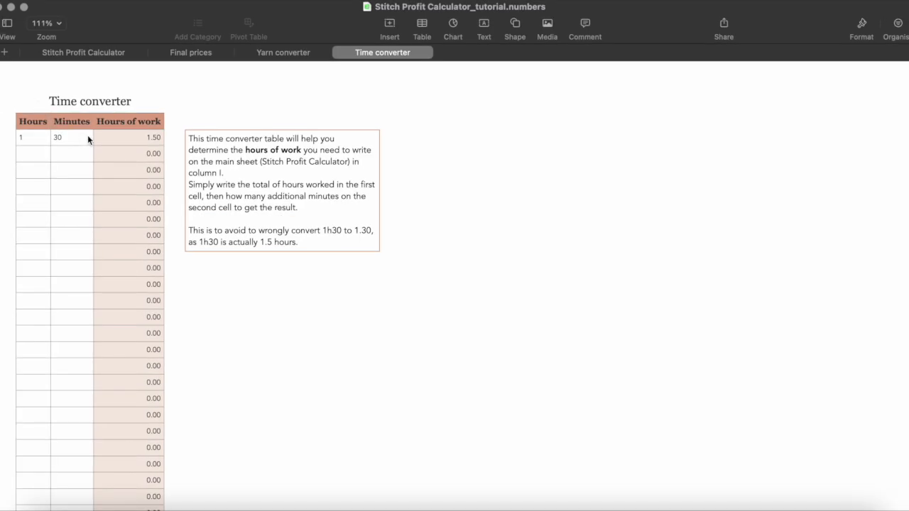
pyautogui.click(91, 52)
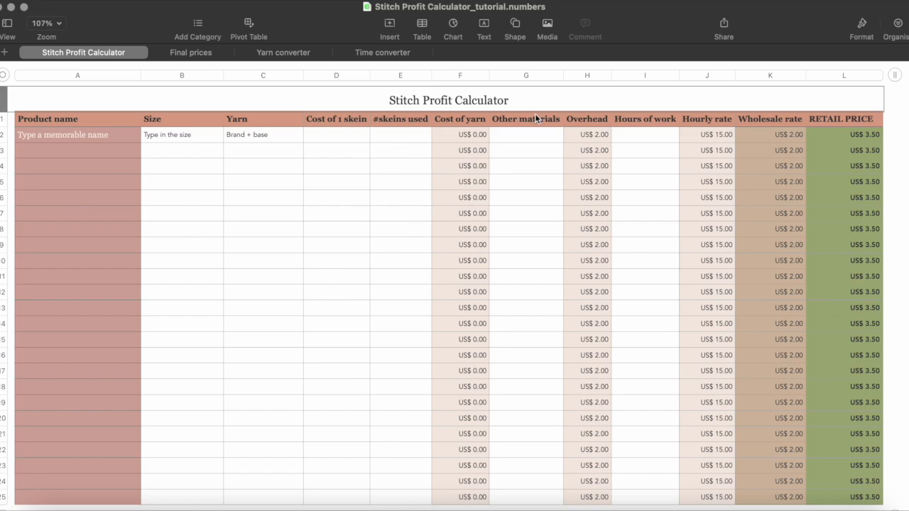
# Fill in the first product row with the product name "Zermatt headband" and the size "Adult".
pyautogui.click(117, 133)
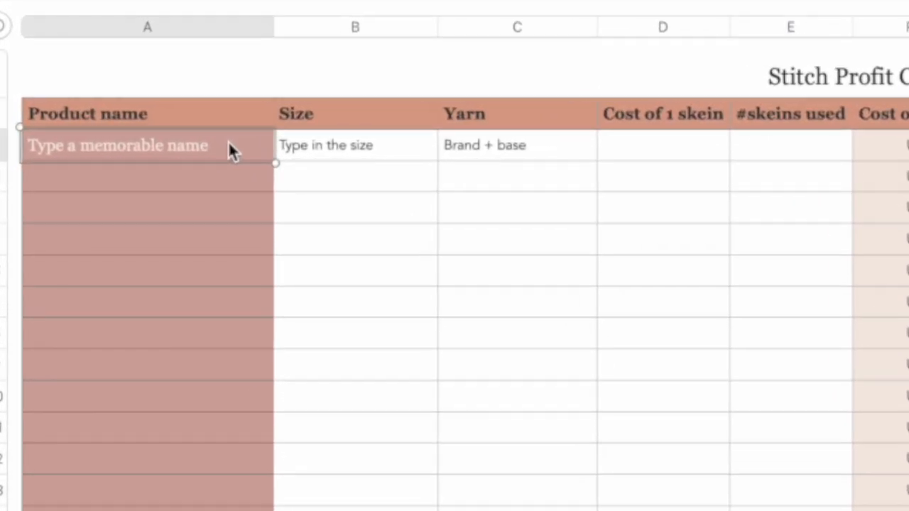
pyautogui.write('Zermat')
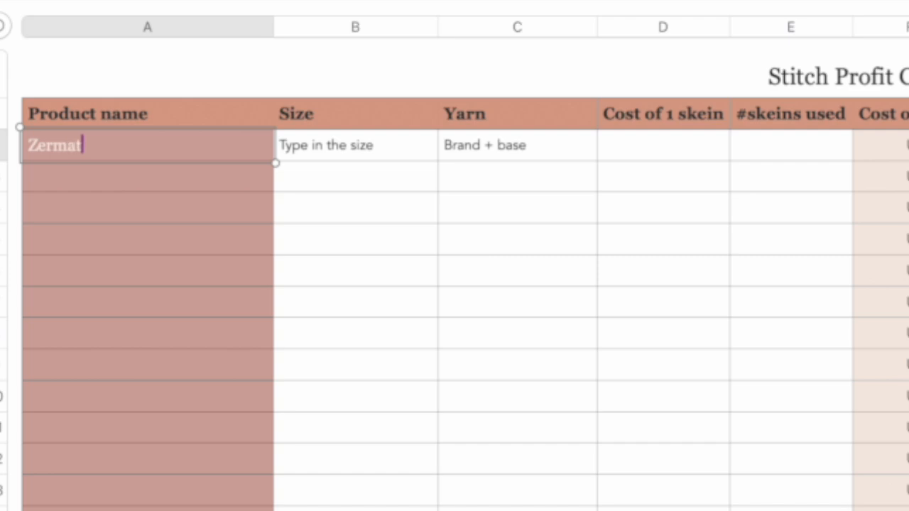
pyautogui.write('t headban')
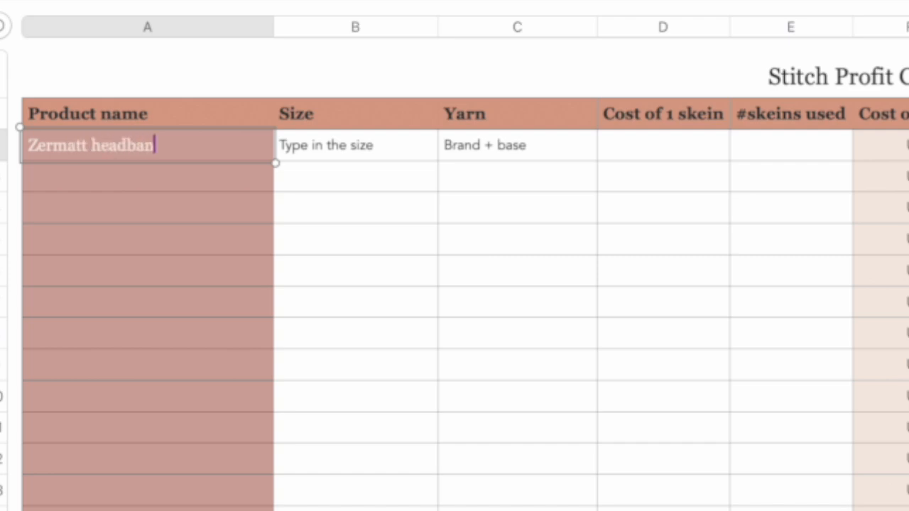
pyautogui.write('d')
pyautogui.click(377, 152)
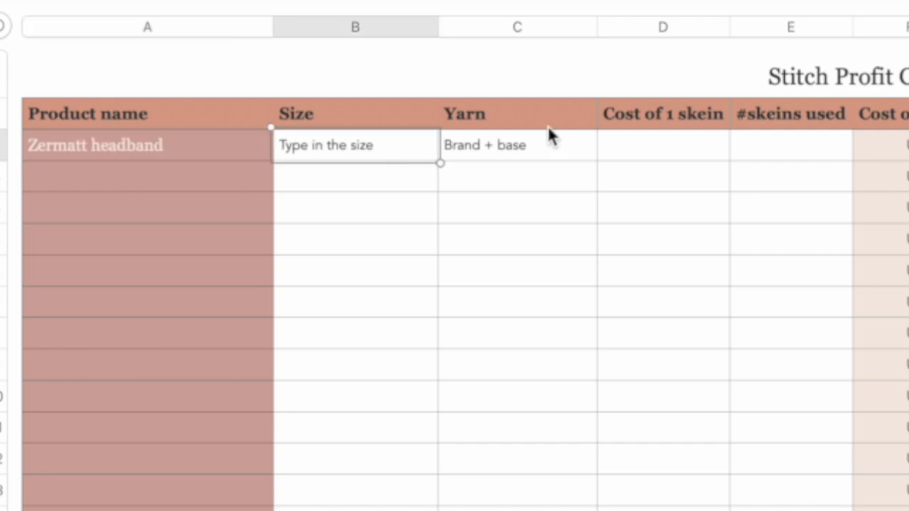
pyautogui.write('Adult')
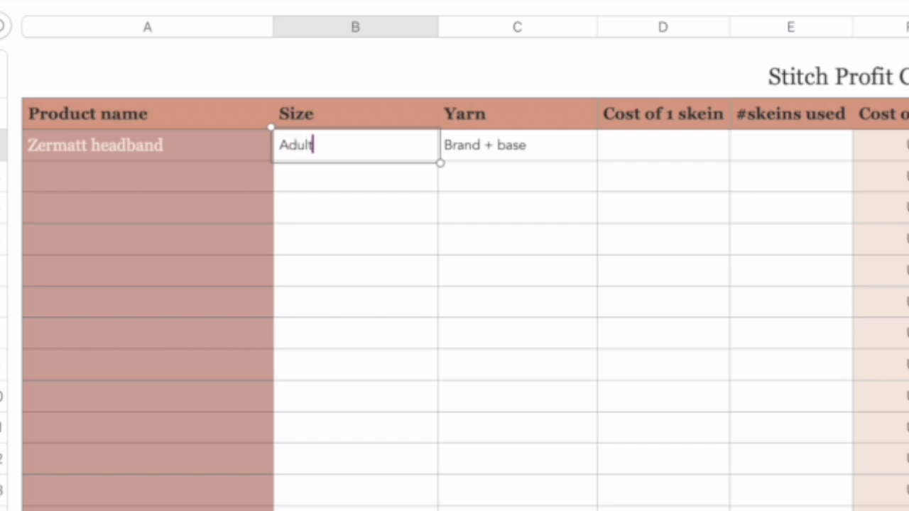
# Enter "Malabrigo Rasta" as the headband's yarn and 23 as its cost of one skein.
pyautogui.click(534, 157)
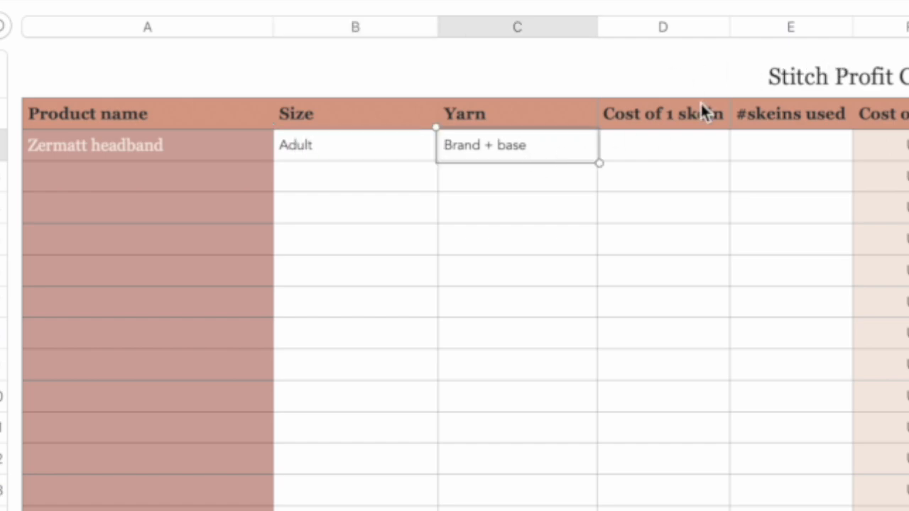
pyautogui.write('Malabrig')
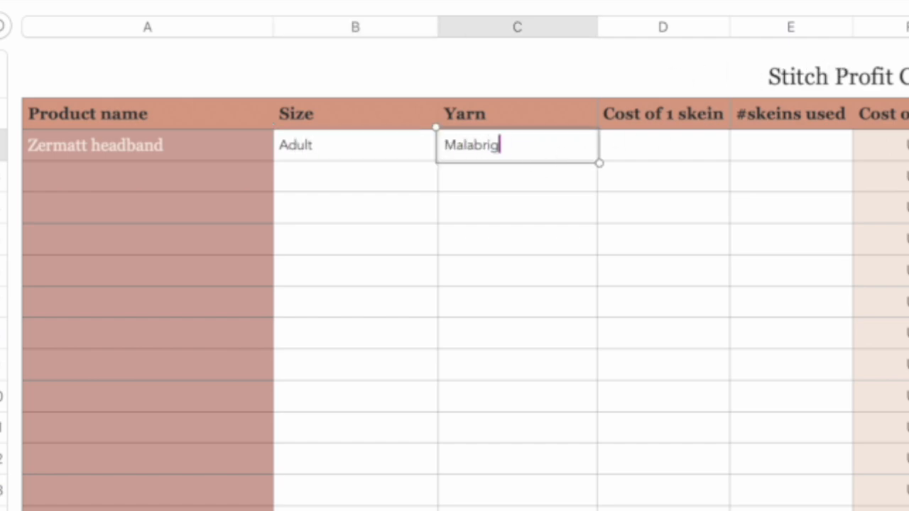
pyautogui.write('o Rasta')
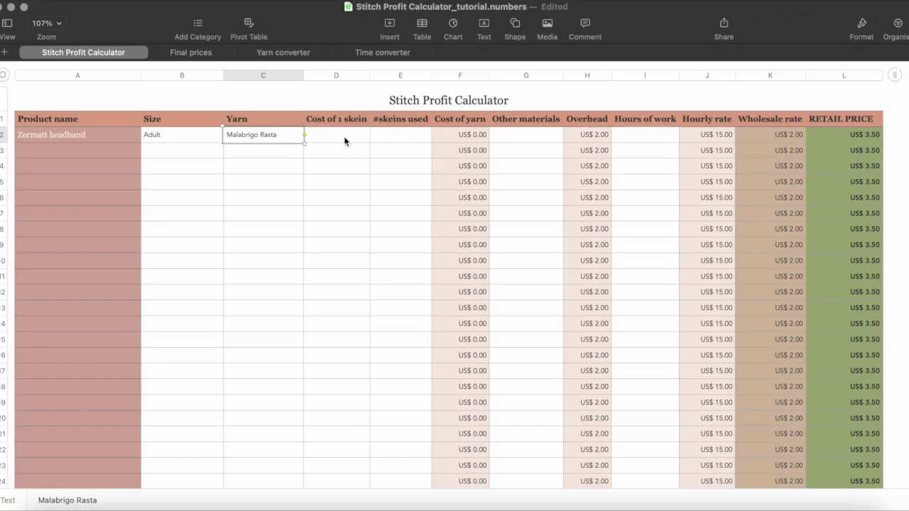
pyautogui.click(344, 141)
pyautogui.write('23')
pyautogui.press('Return')
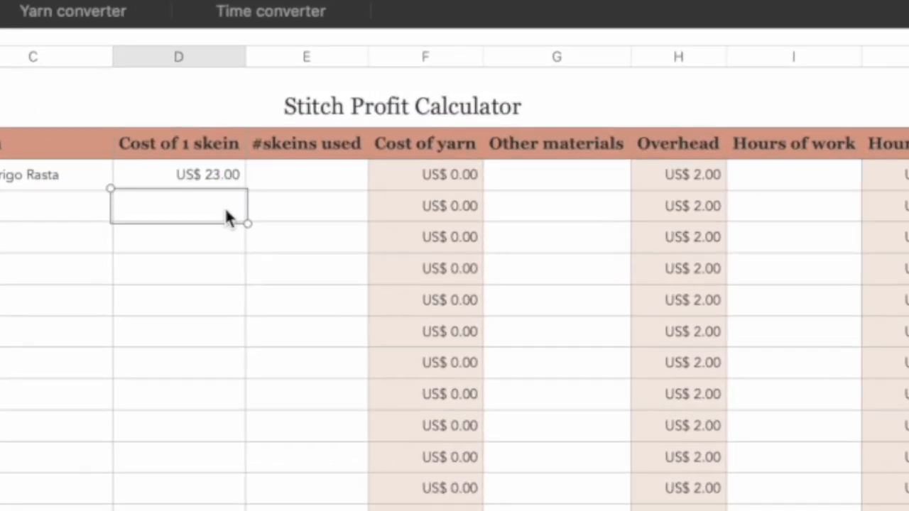
# Set the headband's number of skeins used to 0.5 and its other materials cost to 1.
pyautogui.click(299, 176)
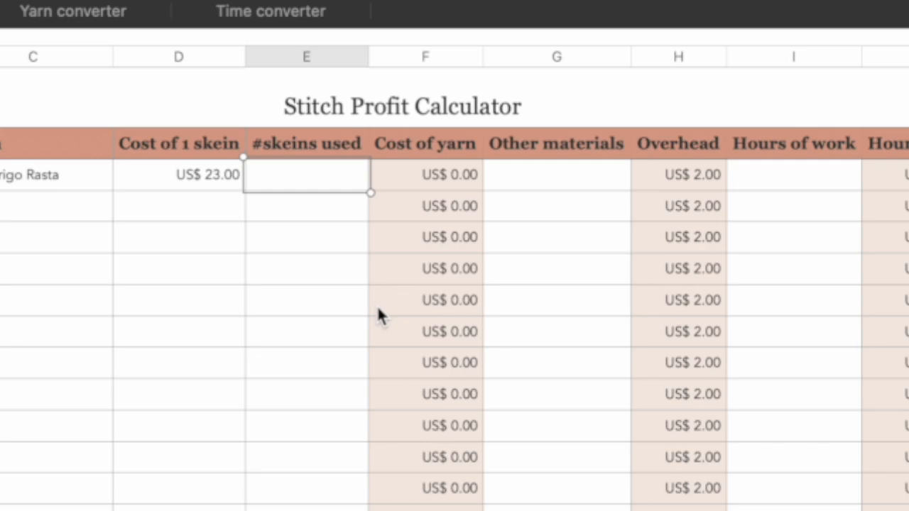
pyautogui.write('0.5')
pyautogui.click(289, 196)
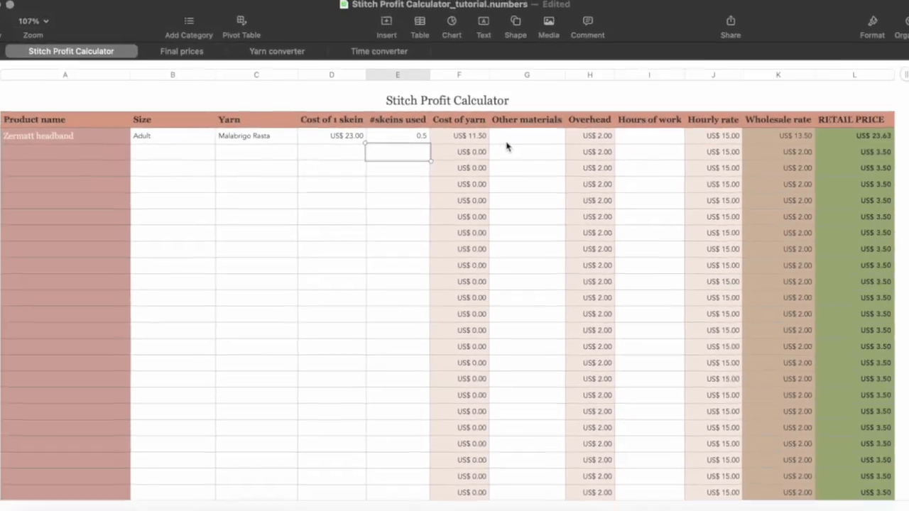
pyautogui.click(520, 184)
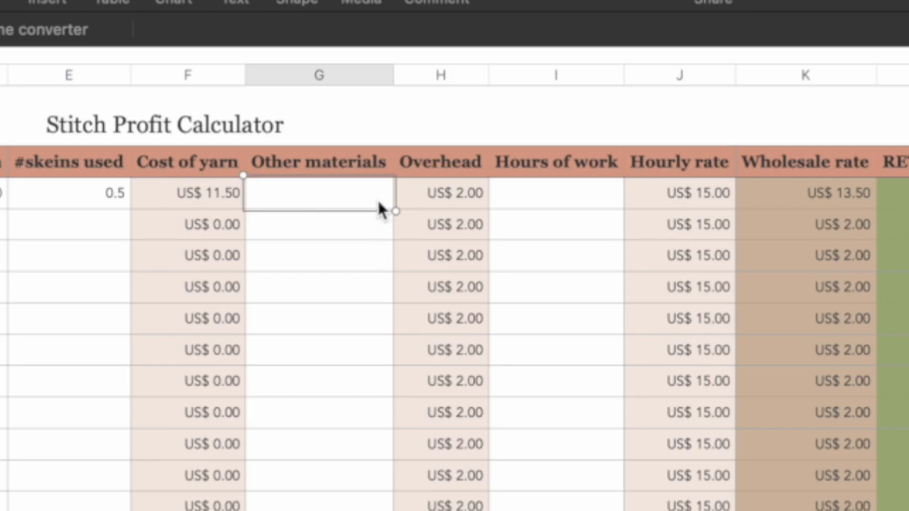
pyautogui.write('1')
pyautogui.press('Return')
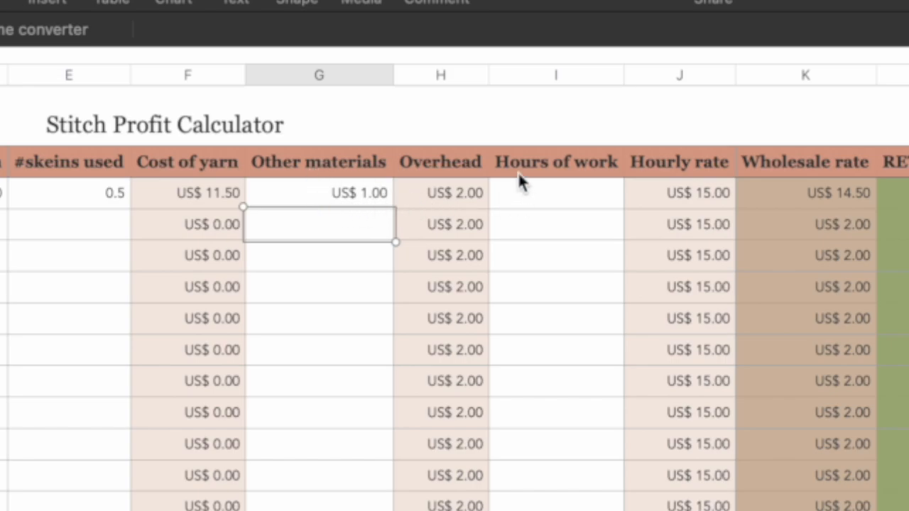
# Change the Overhead value in the Zermatt headband row to 3.
pyautogui.click(405, 196)
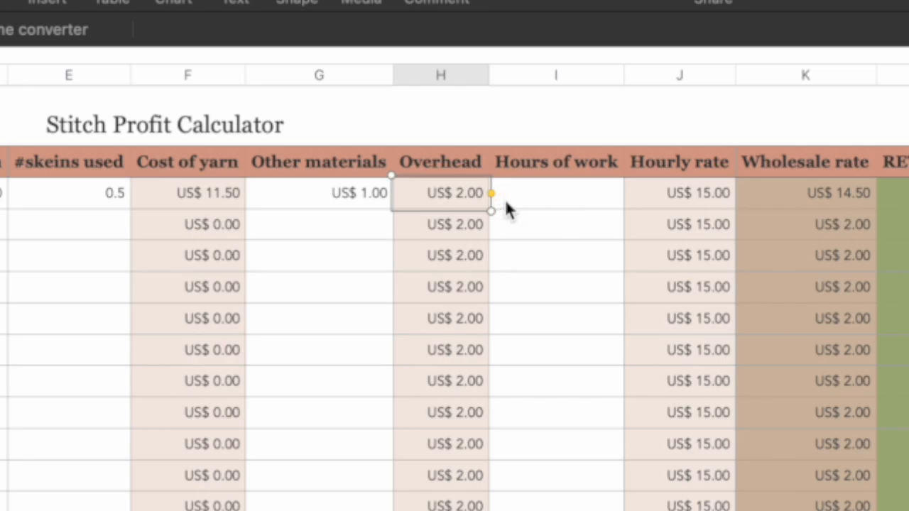
pyautogui.doubleClick(412, 192)
pyautogui.hotkey('shift', 'Right')
pyautogui.hotkey('shift', 'Right')
pyautogui.hotkey('shift', 'Right')
pyautogui.hotkey('shift', 'Right')
pyautogui.hotkey('shift', 'Right')
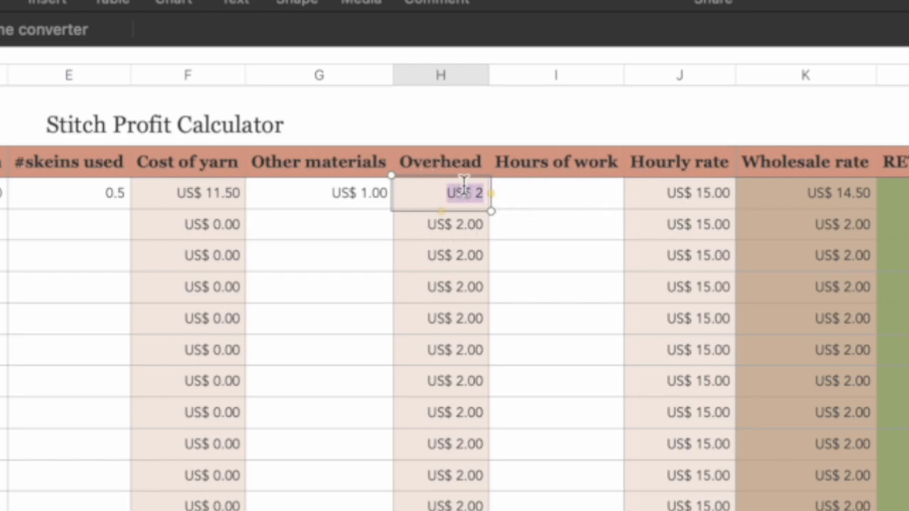
pyautogui.write('3')
pyautogui.press('Return')
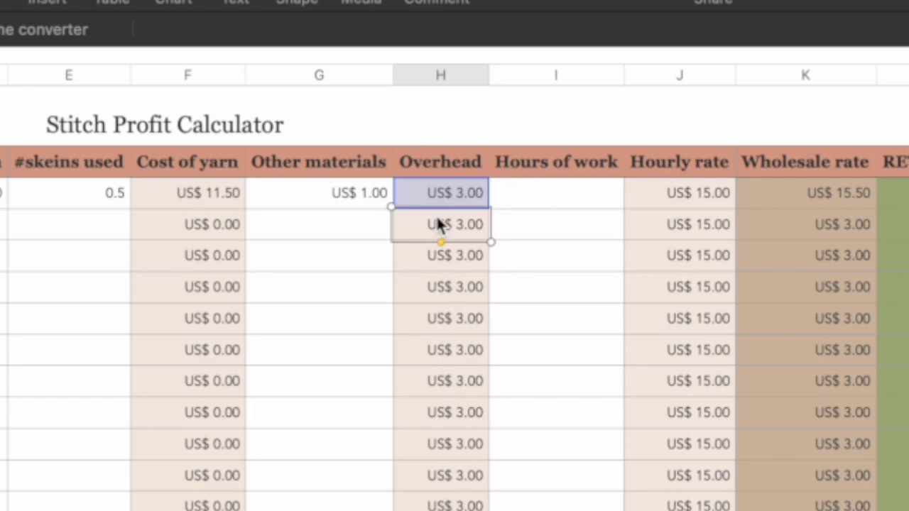
# Set the headband's Overhead value back to 2.
pyautogui.click(434, 193)
pyautogui.write('2')
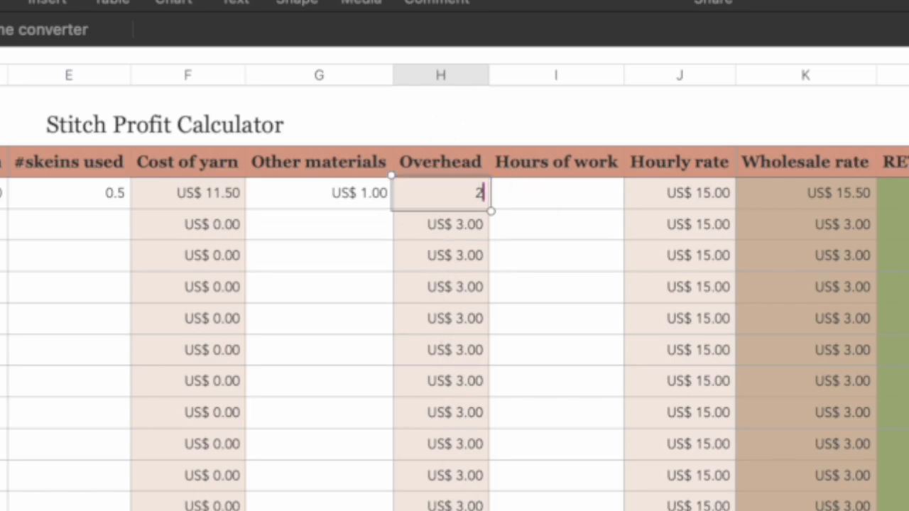
pyautogui.press('Return')
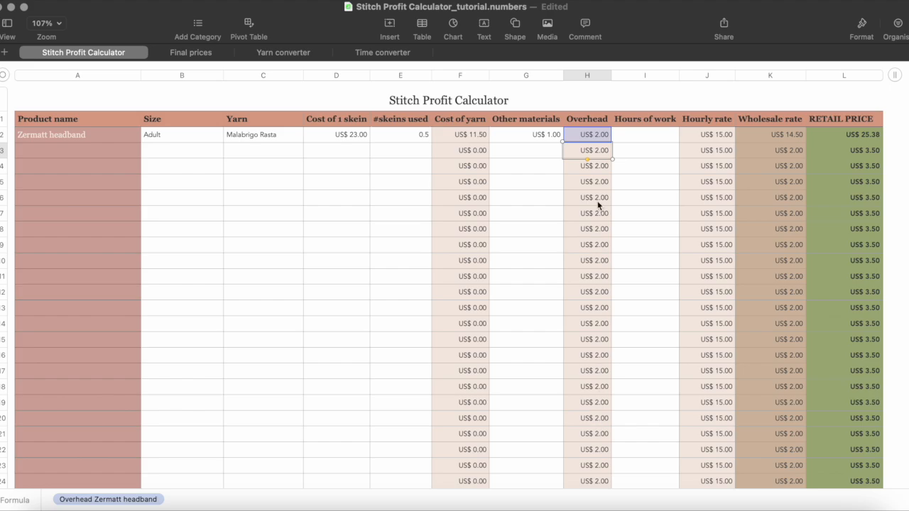
# Enter 0.75 as the hours of work for the Zermatt headband.
pyautogui.click(648, 135)
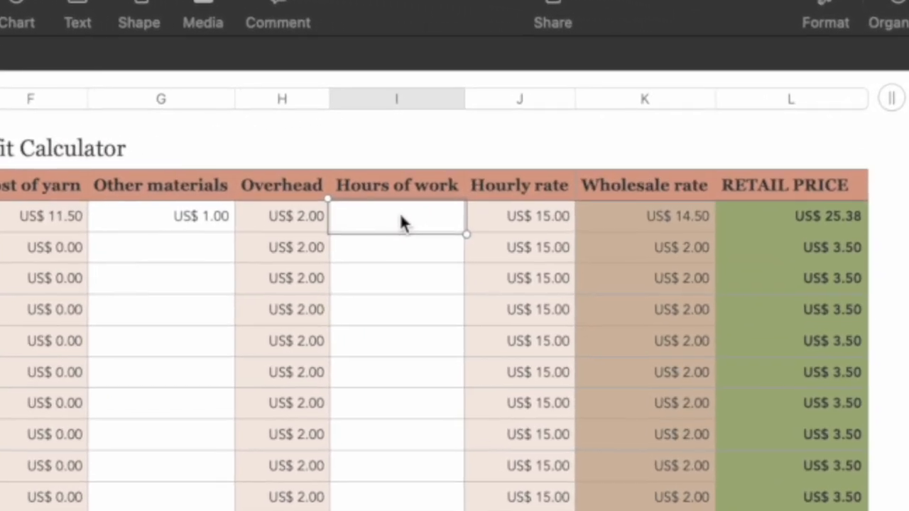
pyautogui.write('0.')
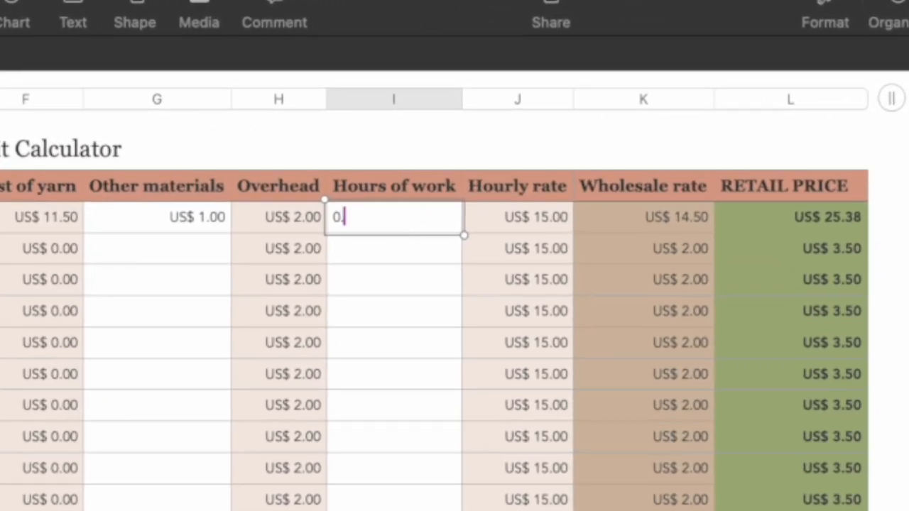
pyautogui.write('75')
pyautogui.press('Return')
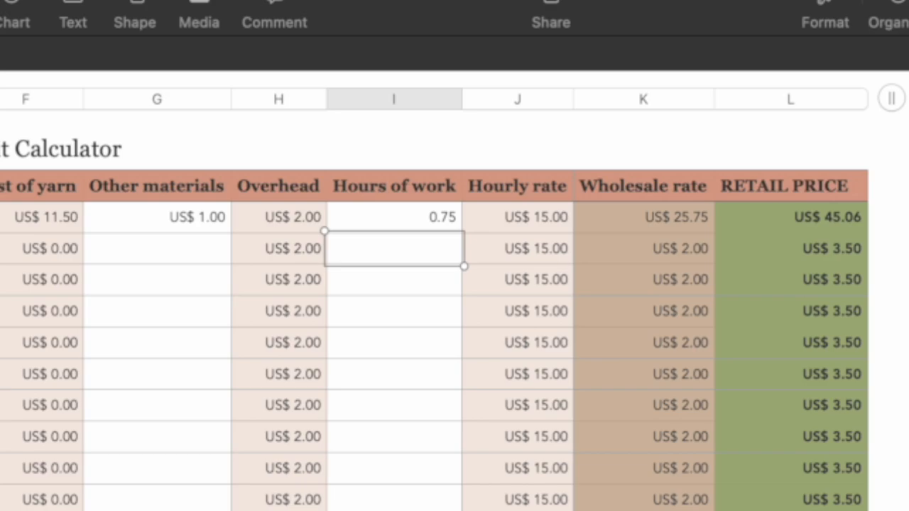
# Change the hourly rate in the Zermatt headband row to 20.
pyautogui.click(492, 210)
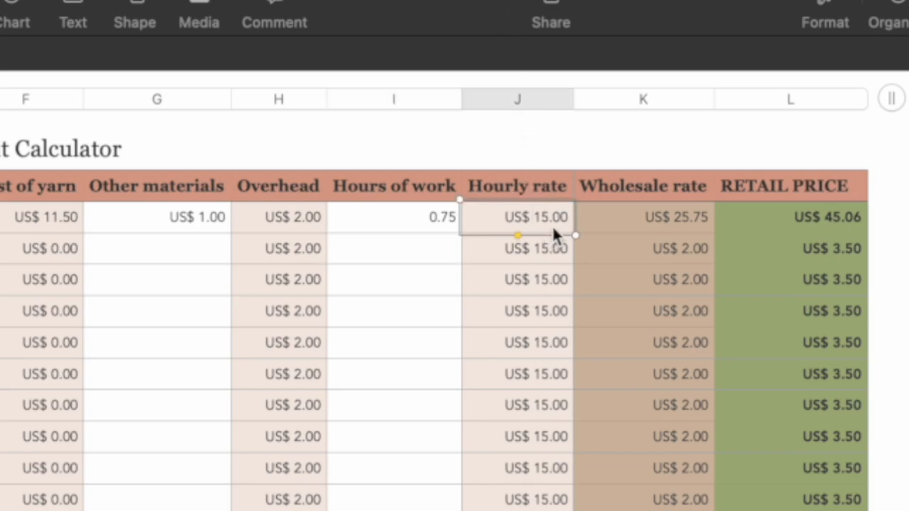
pyautogui.write('20')
pyautogui.press('Return')
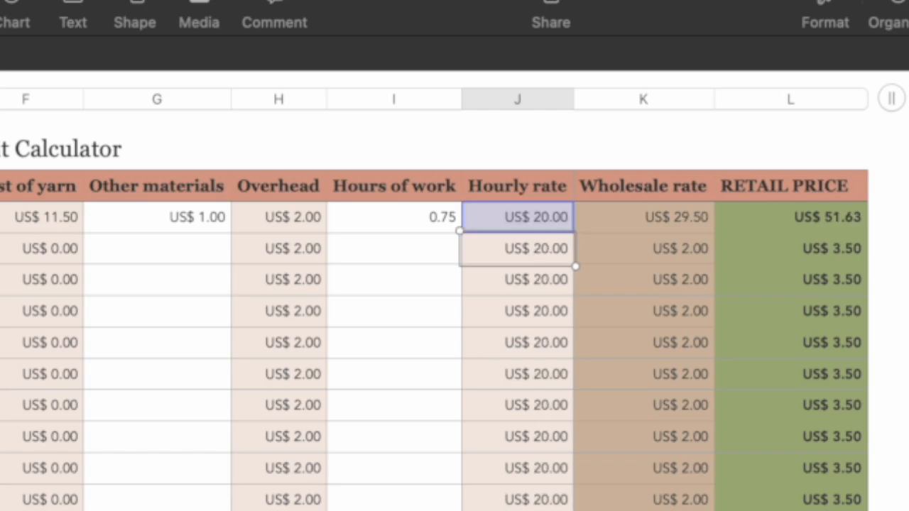
# Set the headband's hourly rate back to 15.
pyautogui.click(534, 216)
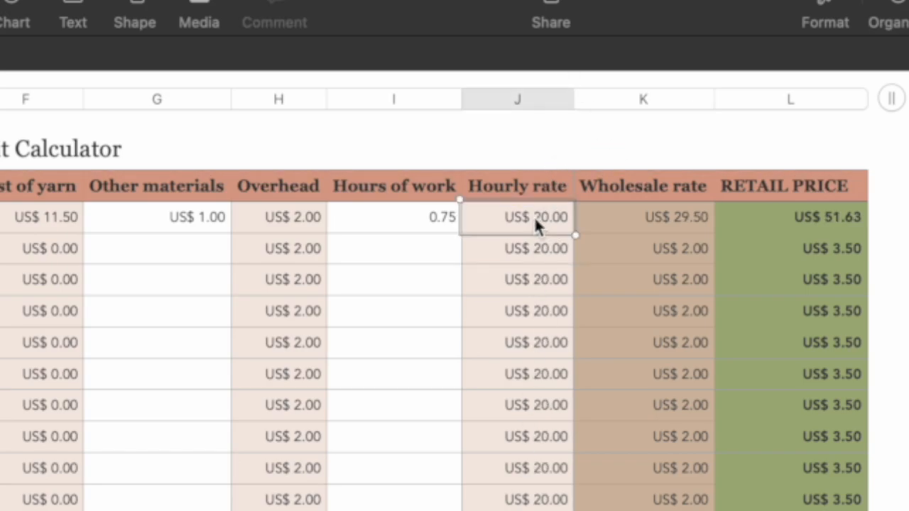
pyautogui.write('15')
pyautogui.press('Return')
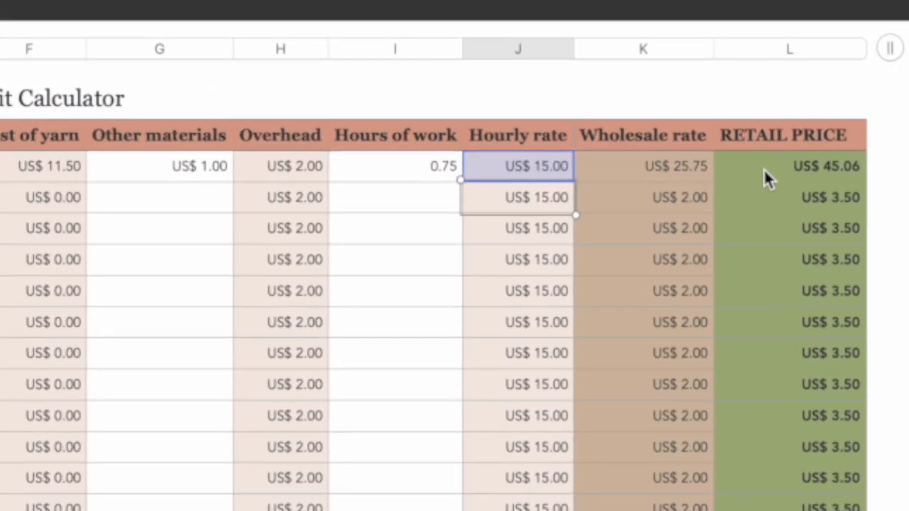
# Examine the headband's retail price formula and the last rows of the calculator table.
pyautogui.click(831, 136)
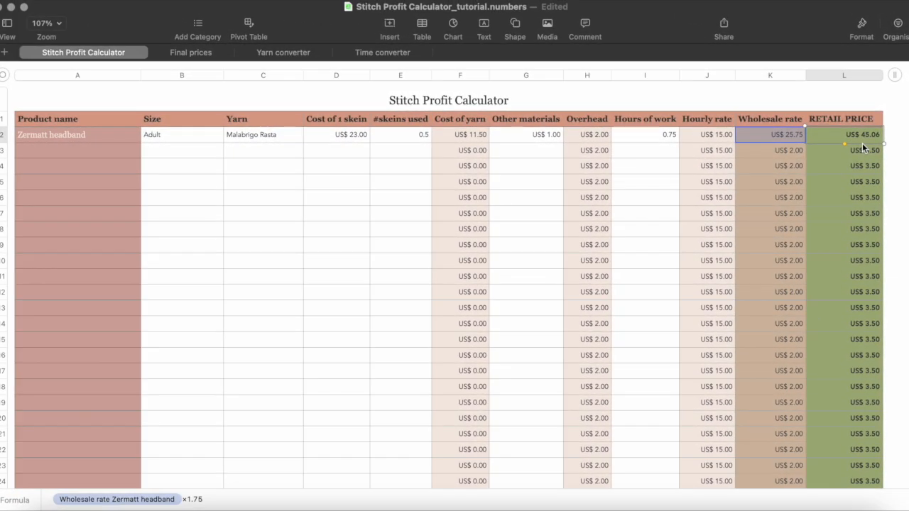
pyautogui.click(815, 97)
pyautogui.scroll(-1, 467, 222)
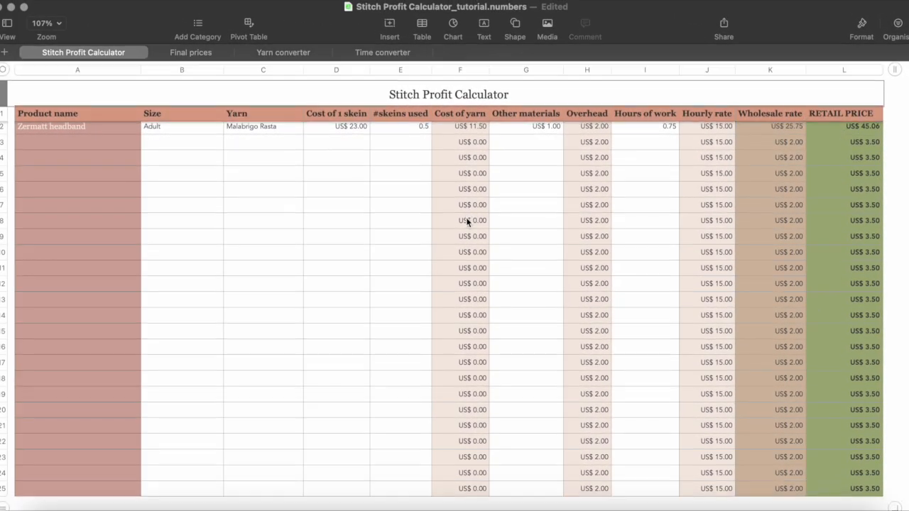
pyautogui.scroll(-5, 466, 222)
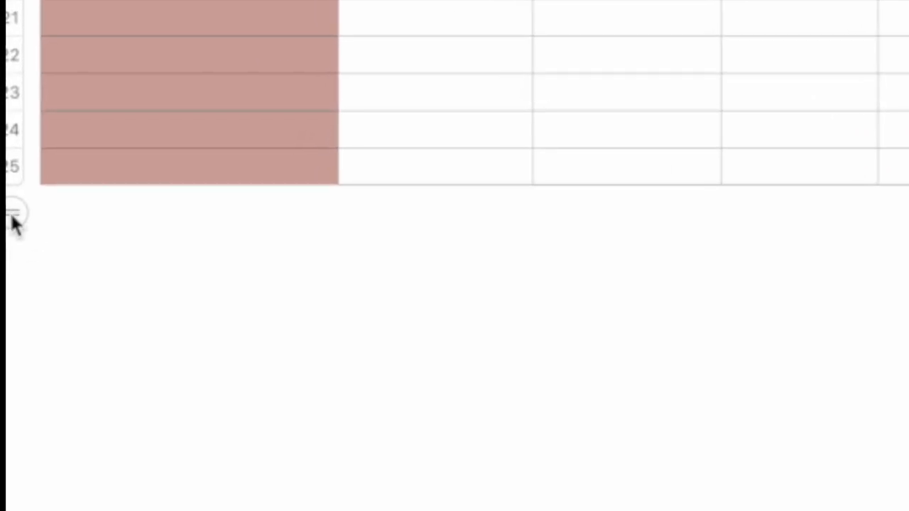
# Add a row at the end of the Stitch Profit Calculator table and show the row options for row 6.
pyautogui.click(13, 216)
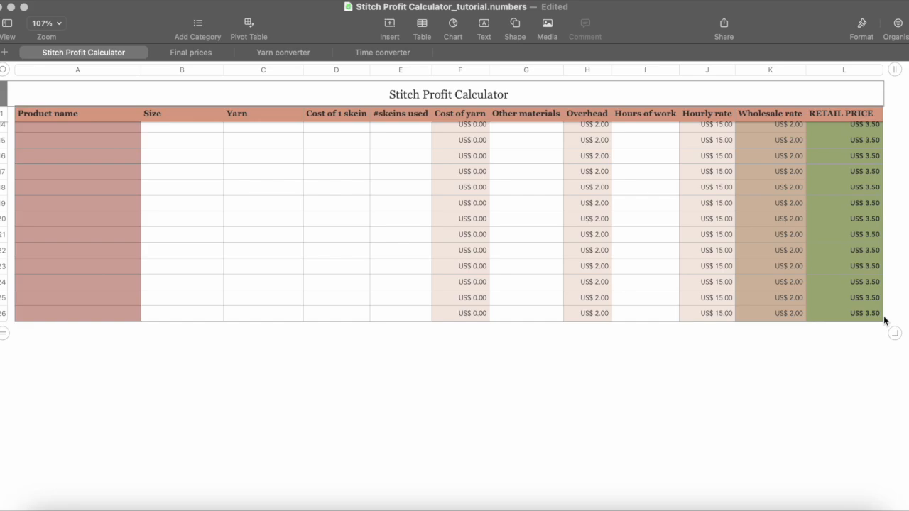
pyautogui.scroll(10, 253, 333)
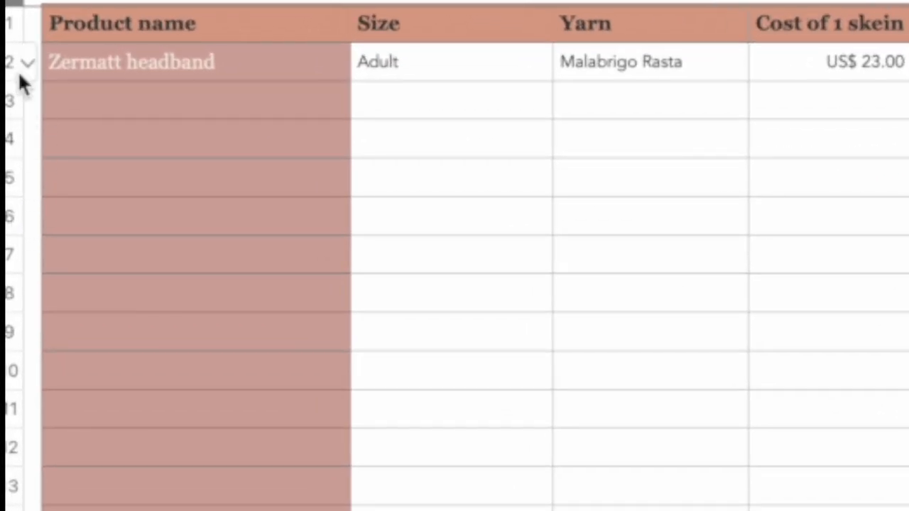
pyautogui.click(27, 217)
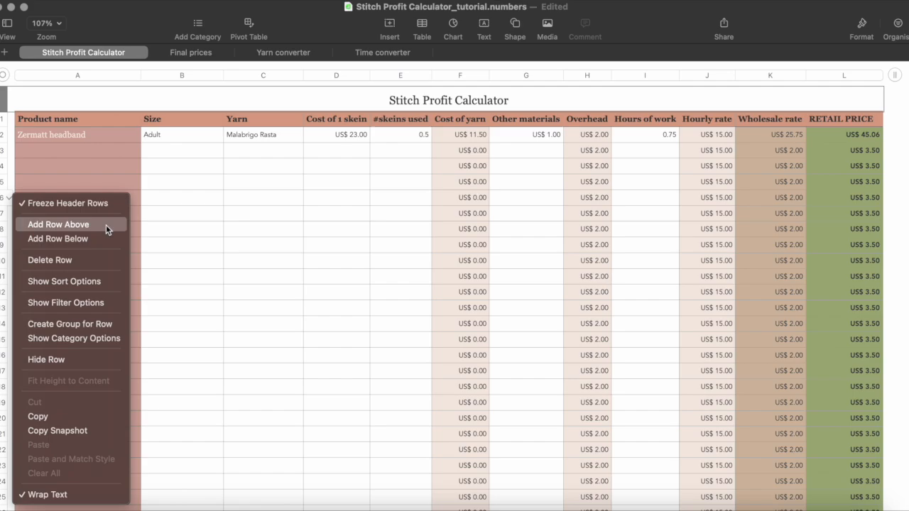
# Add a row at the end of the table on the Final prices sheet.
pyautogui.click(177, 53)
pyautogui.click(177, 53)
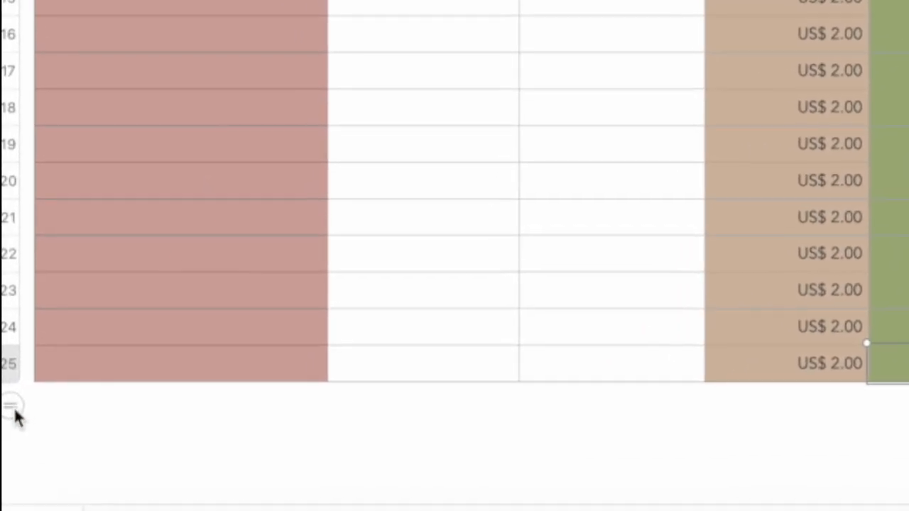
pyautogui.click(15, 412)
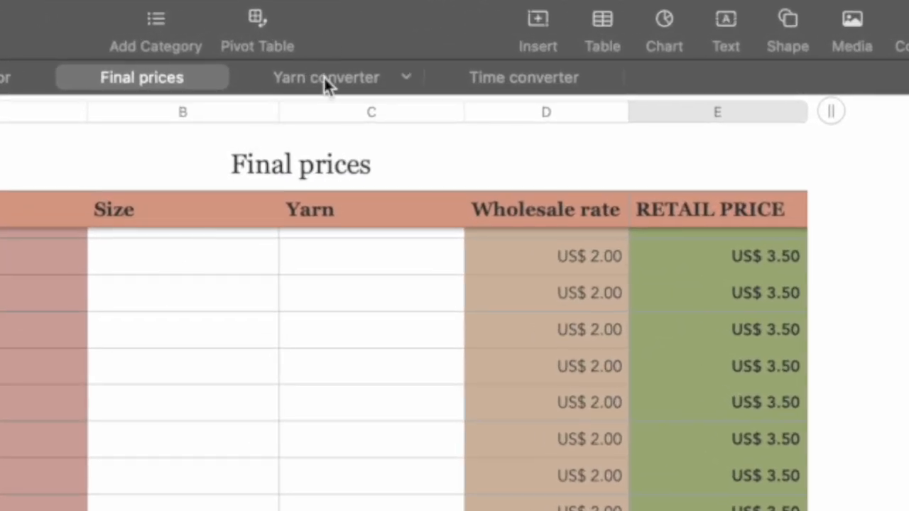
# In row 3 of the Yarn converter sheet, enter 150 as the weight of one skein and 400 as the weight of the product.
pyautogui.click(323, 76)
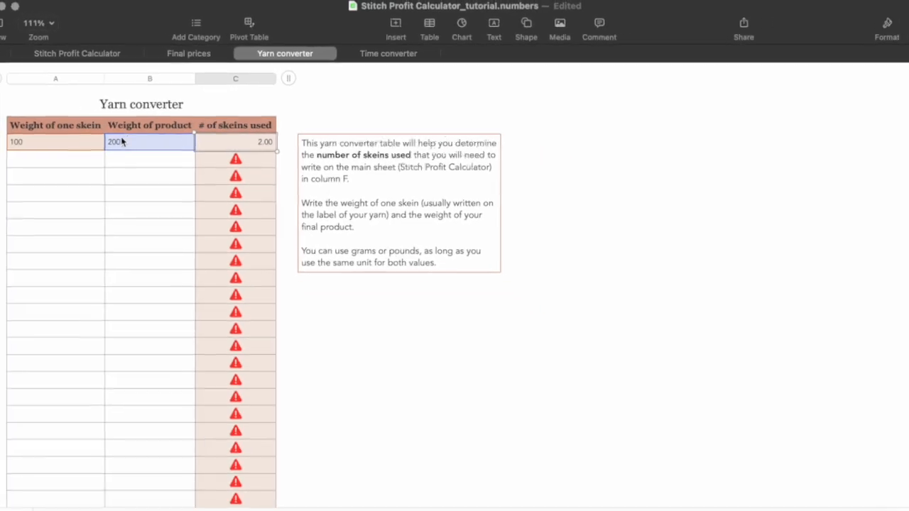
pyautogui.click(76, 158)
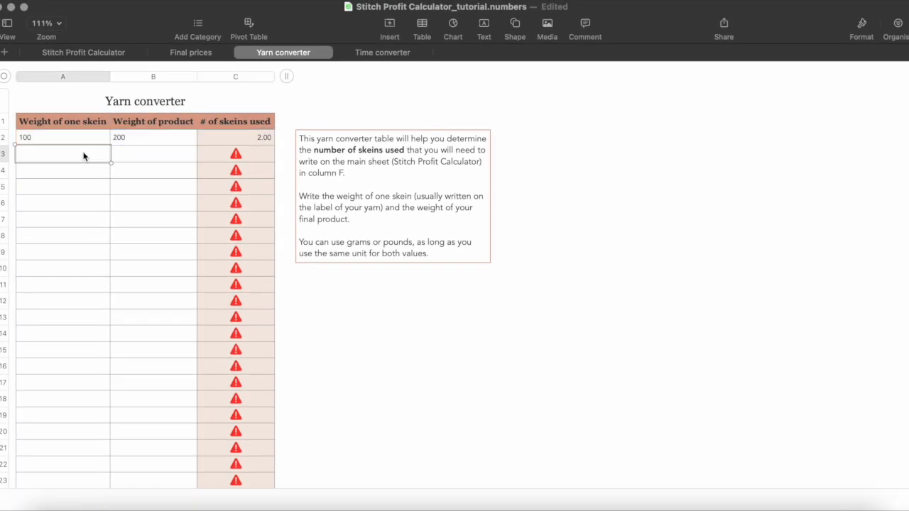
pyautogui.write('150')
pyautogui.click(184, 154)
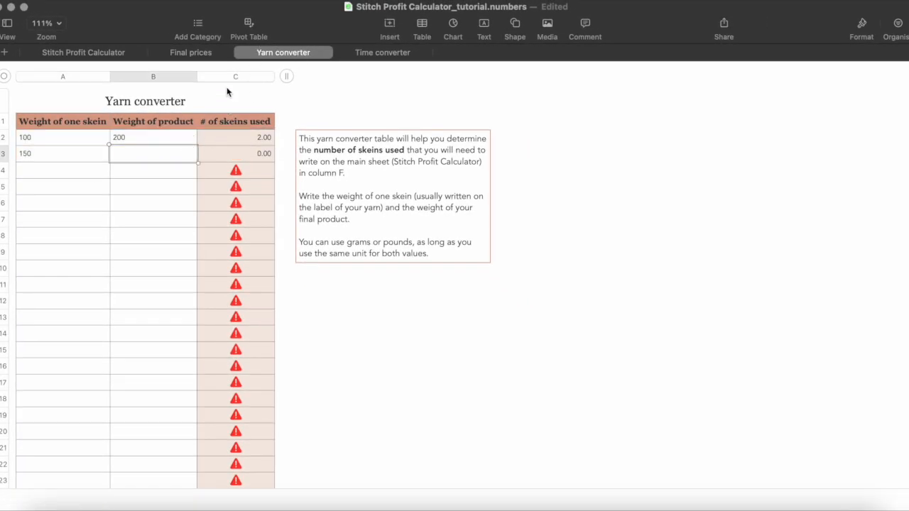
pyautogui.write('400')
pyautogui.press('Return')
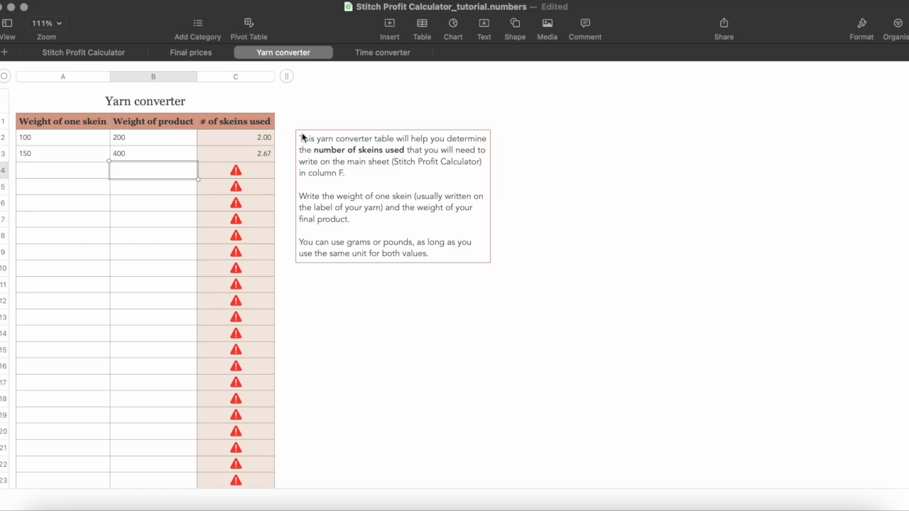
# Enter 95 minutes in row 3 of the Time converter sheet, then return to the Stitch Profit Calculator sheet.
pyautogui.click(375, 52)
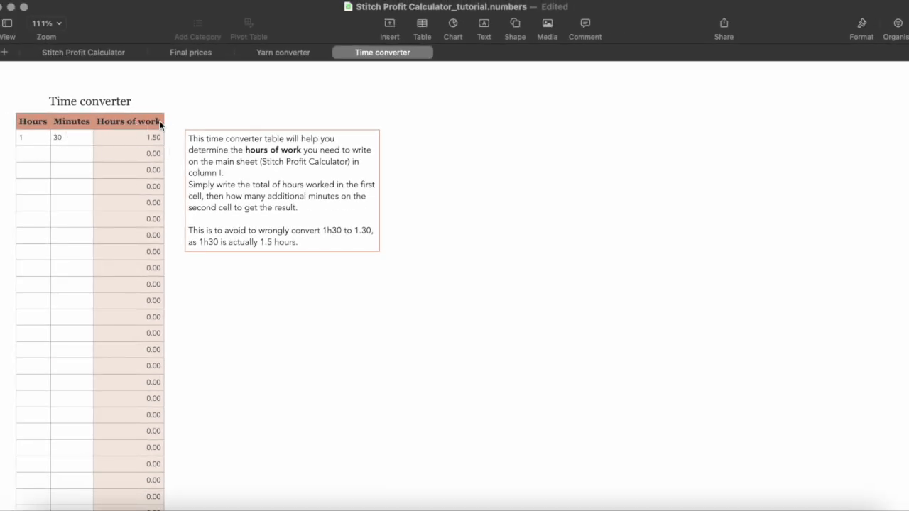
pyautogui.click(66, 161)
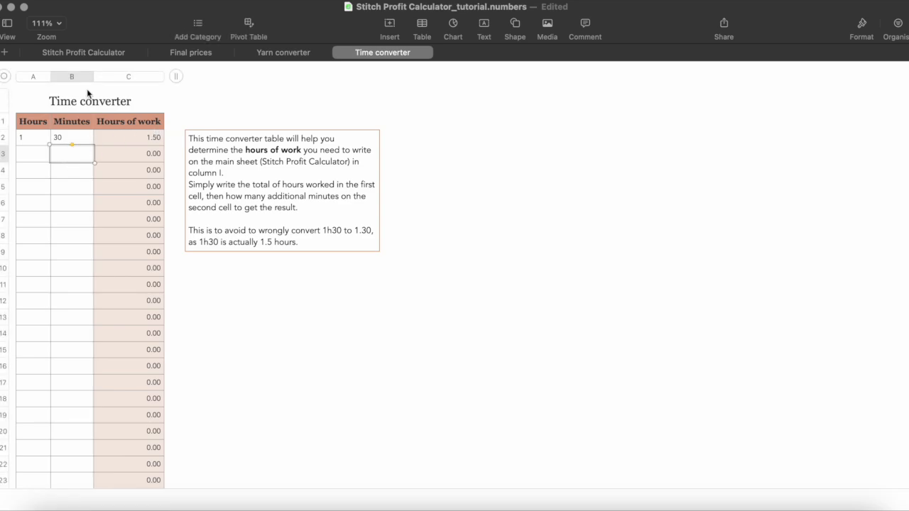
pyautogui.write('95')
pyautogui.press('Return')
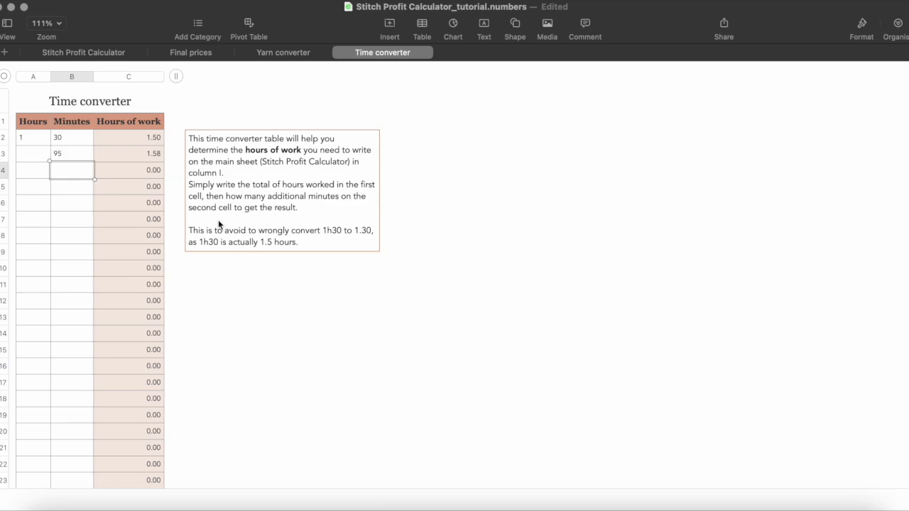
pyautogui.click(90, 52)
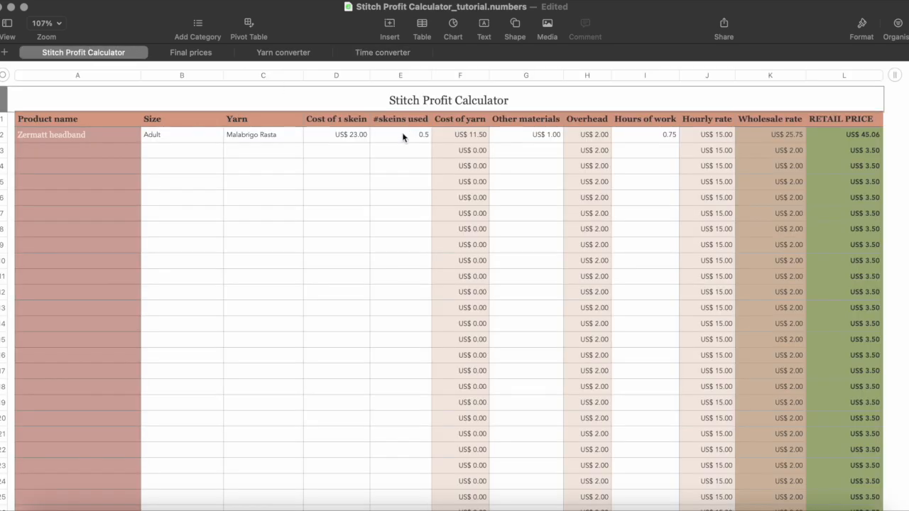